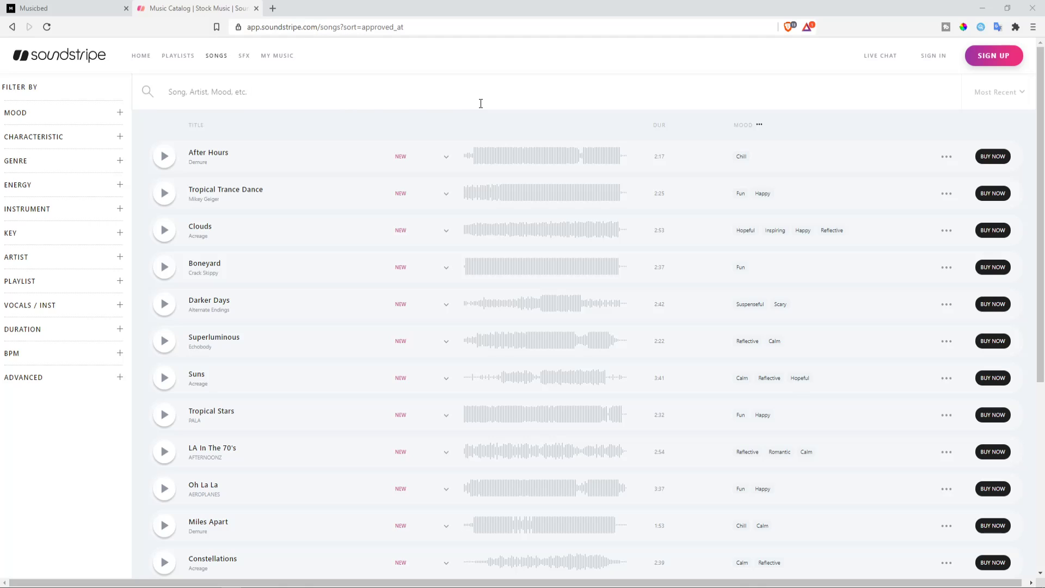
Step: Preview Only In Time by Abloom, then open its song page in a new tab
scroll(479, 114, down, 3)
scroll(392, 163, down, 2)
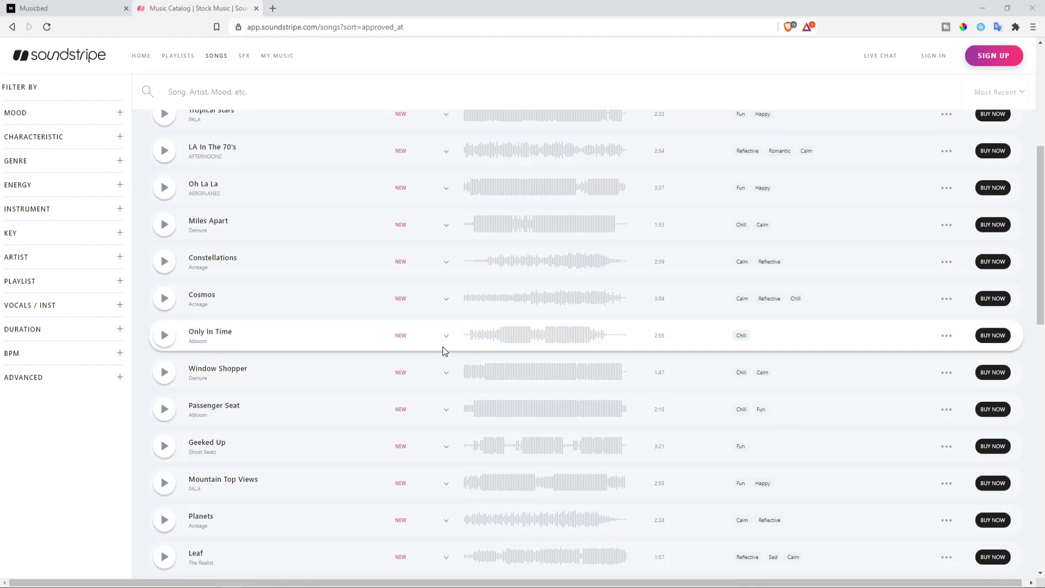
click(165, 336)
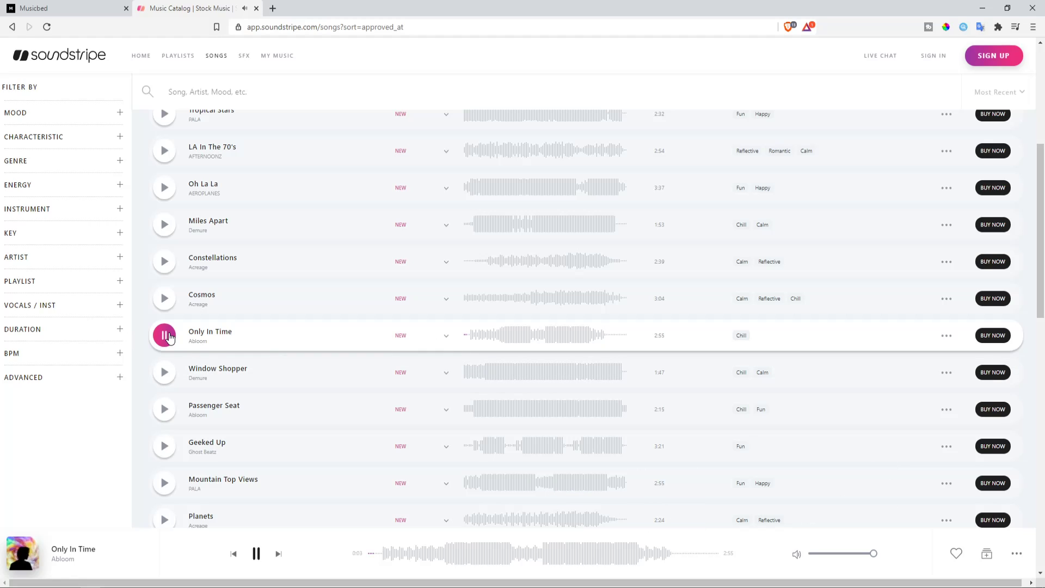
click(158, 334)
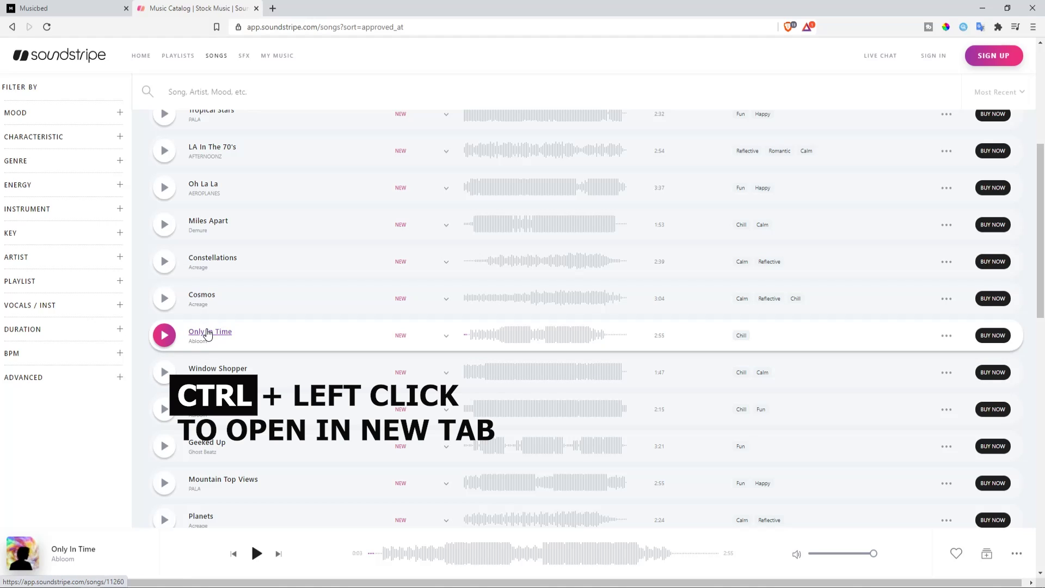
ctrl+click(216, 335)
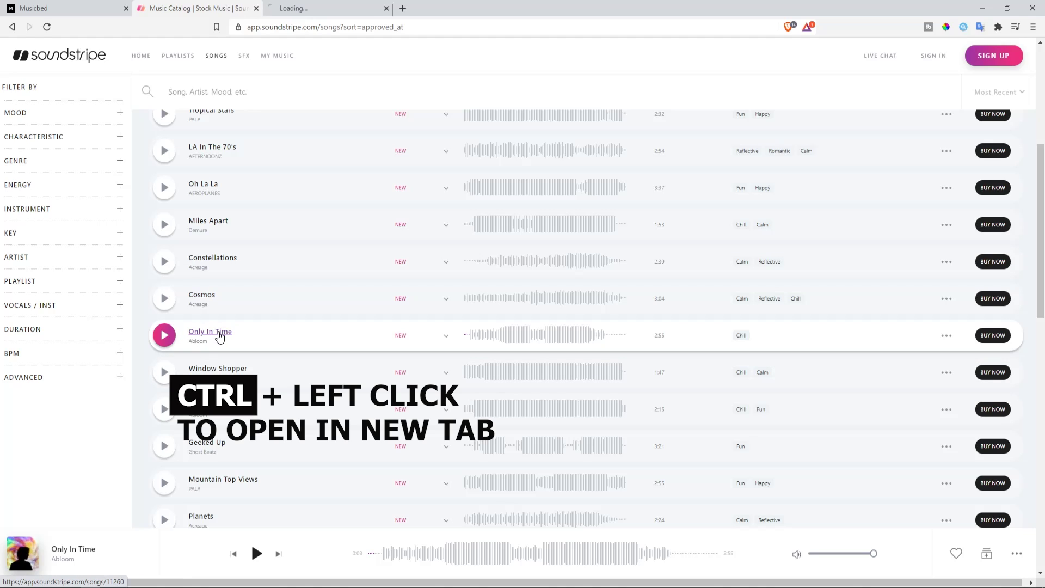
click(327, 6)
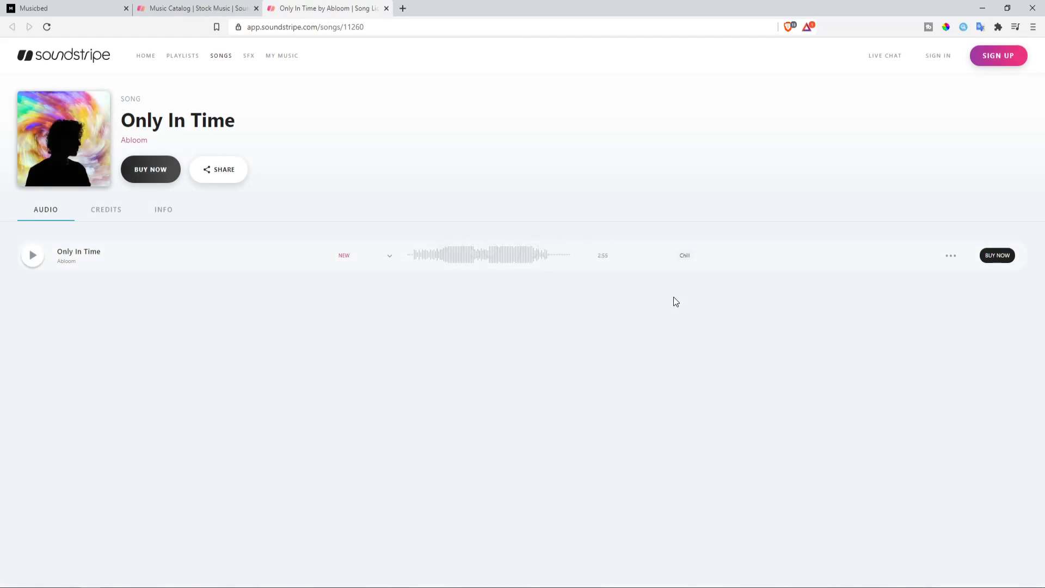
Step: Capture the song's audio request in the DevTools Network log by briefly playing Only In Time
right_click(542, 306)
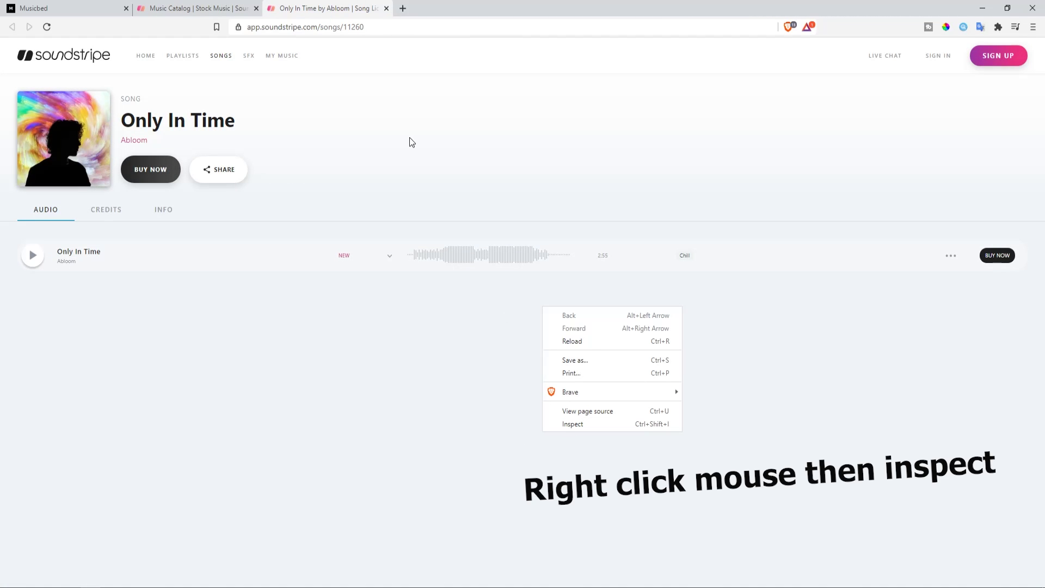
click(570, 424)
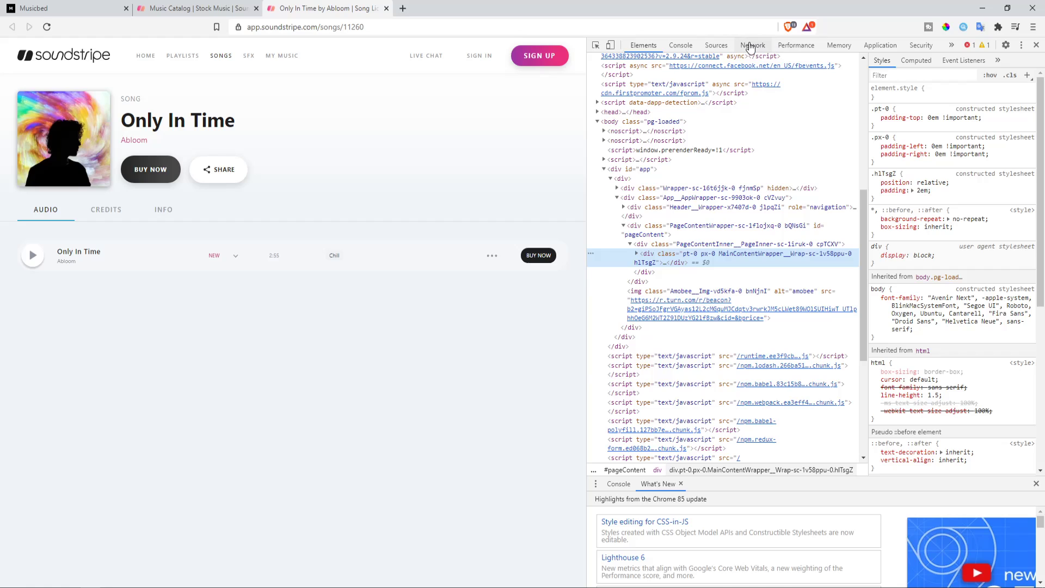
click(752, 47)
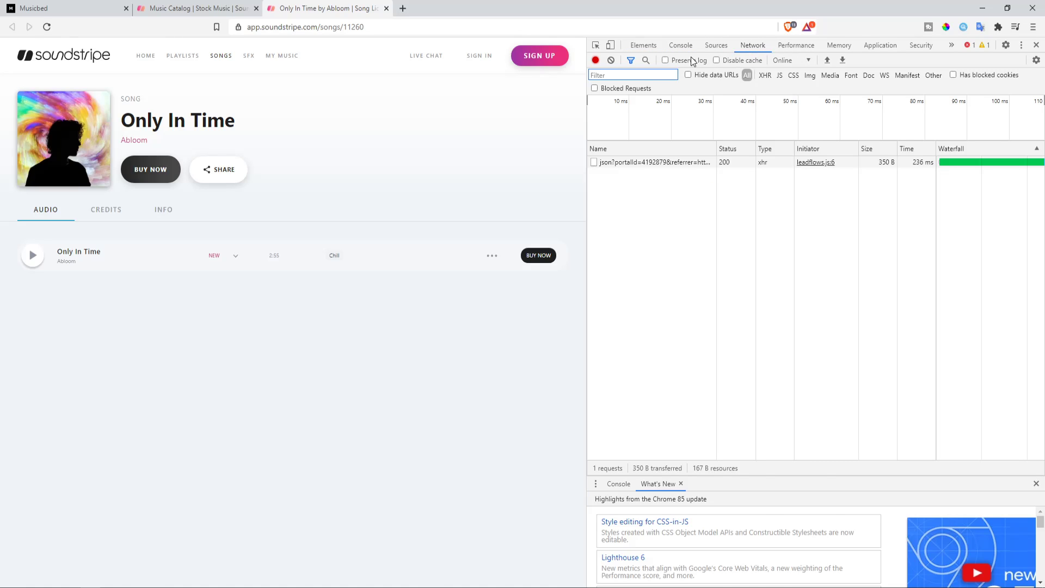
click(31, 257)
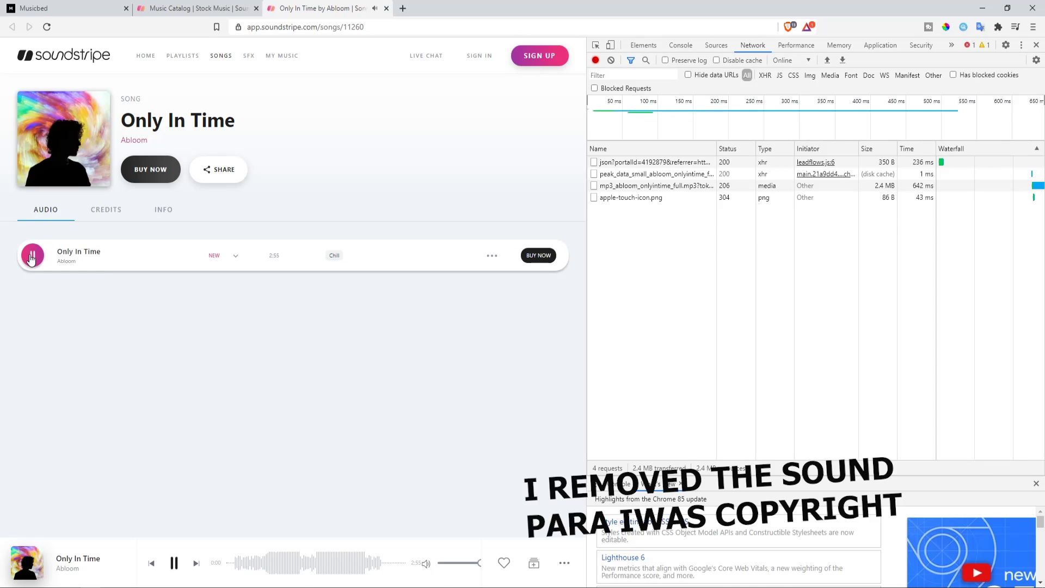
click(31, 256)
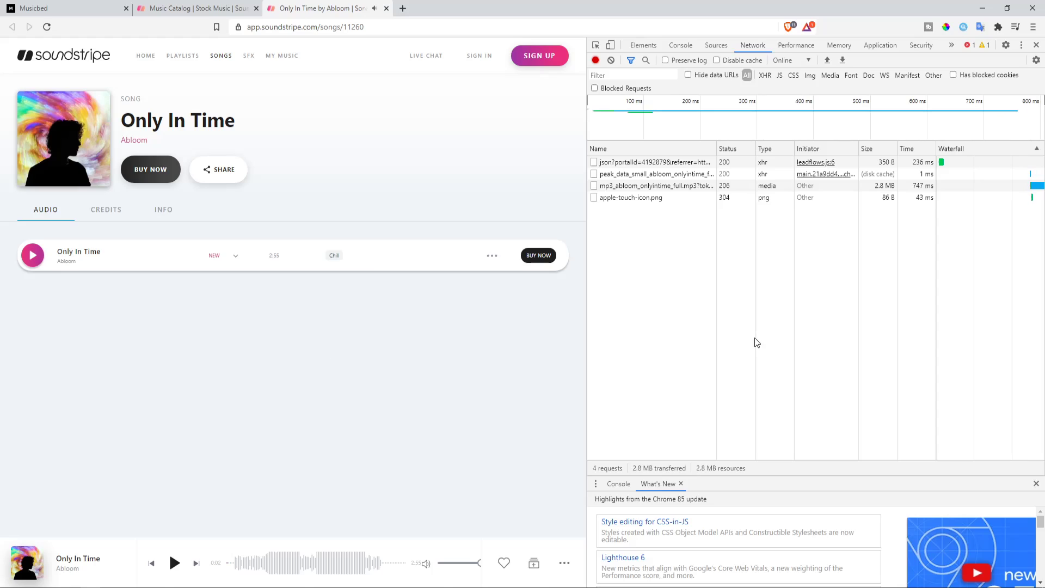
Step: Open the mp3 request in a new tab to download the file and open it
right_click(630, 190)
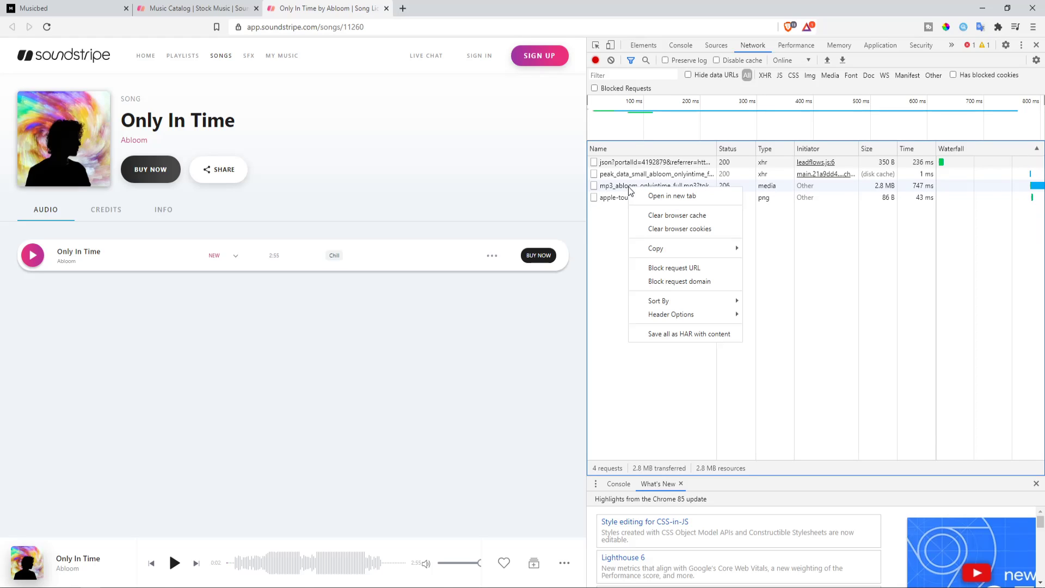
click(671, 197)
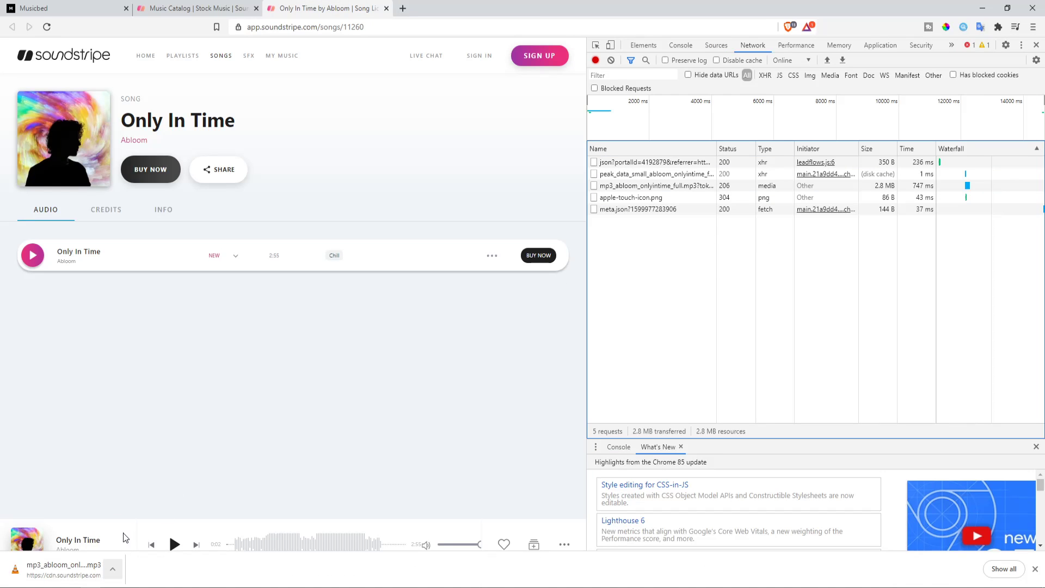
click(115, 575)
Step: Play the downloaded Only In Time mp3 in a maximized VLC window, then close VLC
click(143, 499)
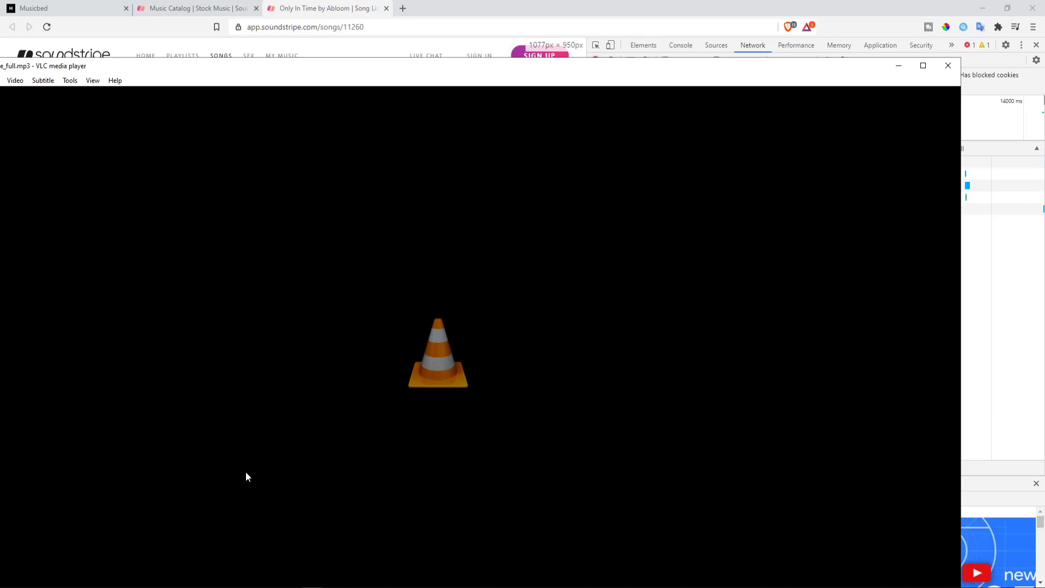
double_click(522, 70)
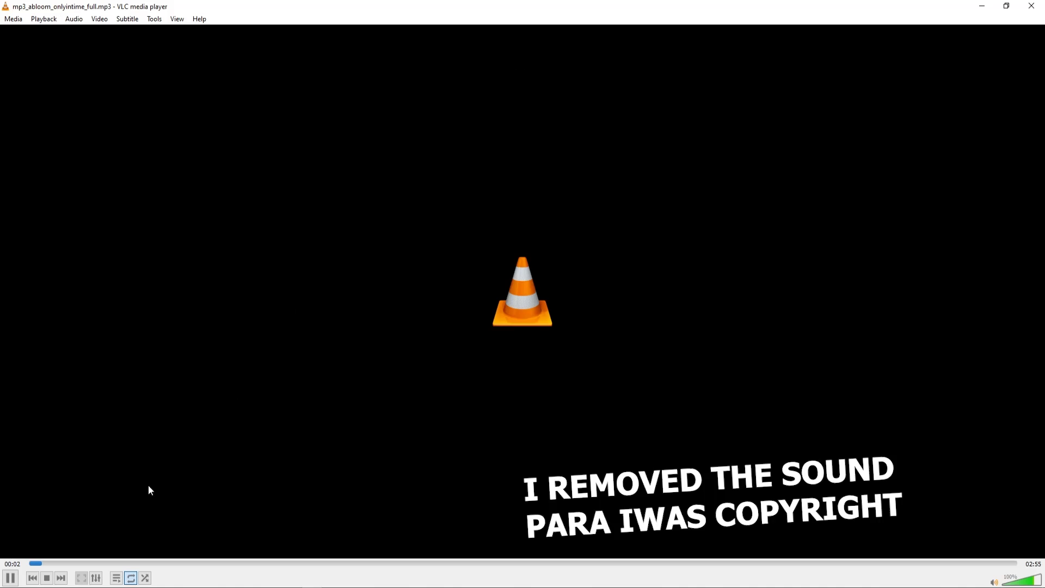
click(1031, 6)
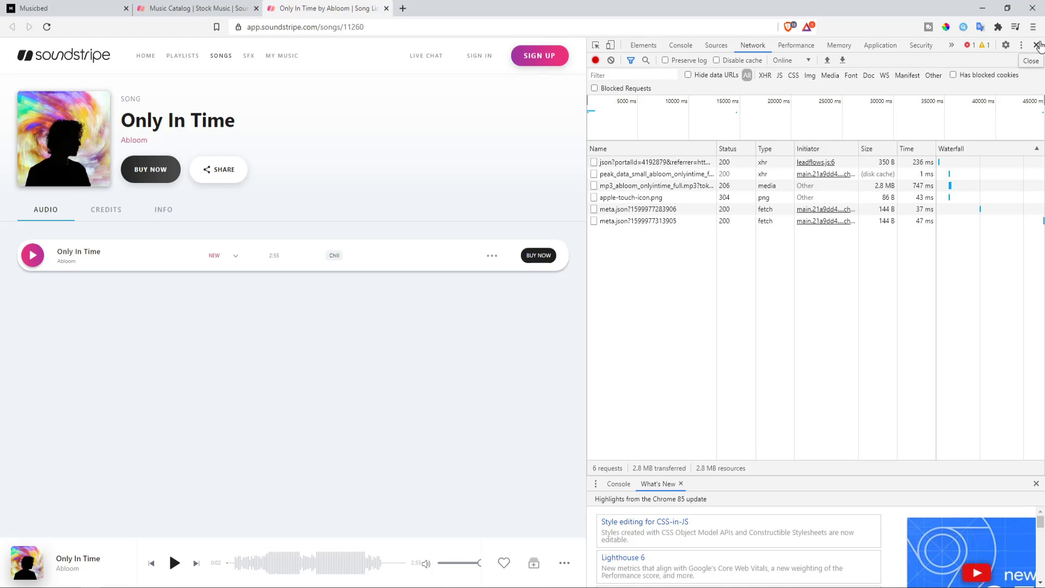
Step: Close the developer tools and the Soundstripe catalogue tab, returning to the Musicbed tab
click(1037, 46)
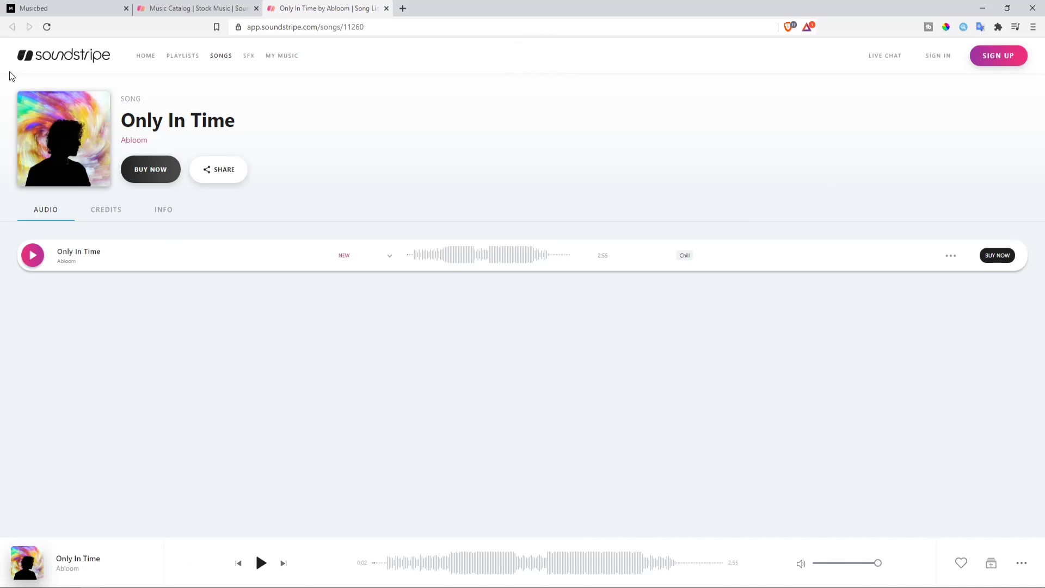
click(191, 8)
click(256, 8)
click(85, 6)
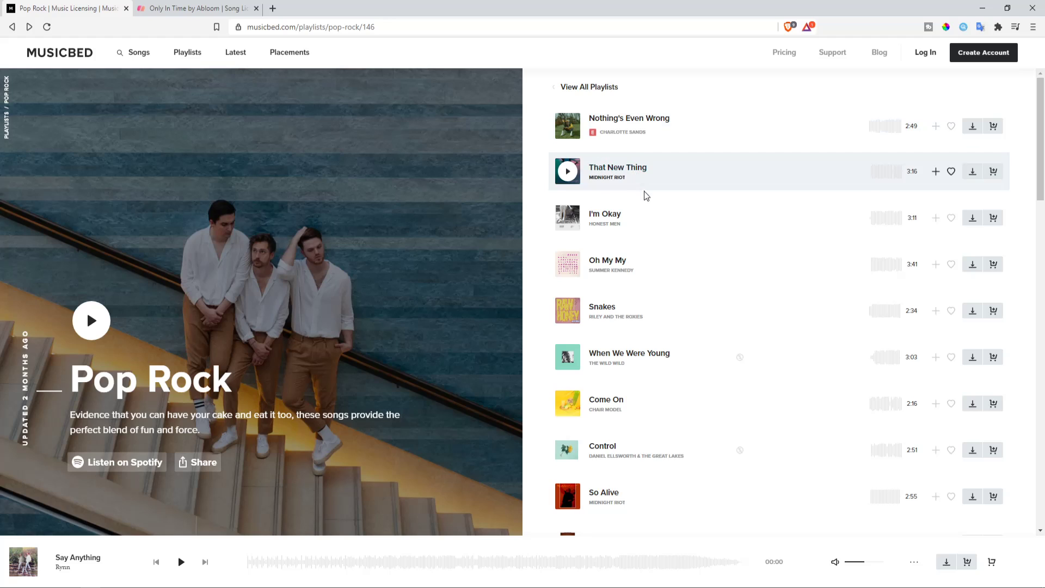
Step: Open the Rocket song page from the Pop Rock playlist
scroll(631, 356, down, 2)
scroll(628, 375, down, 3)
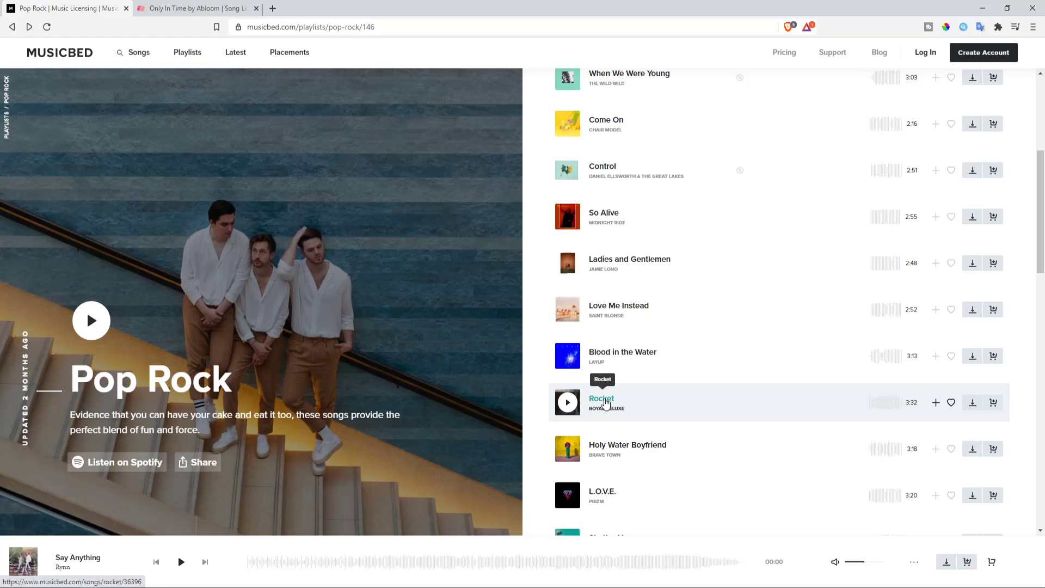
right_click(603, 403)
click(596, 402)
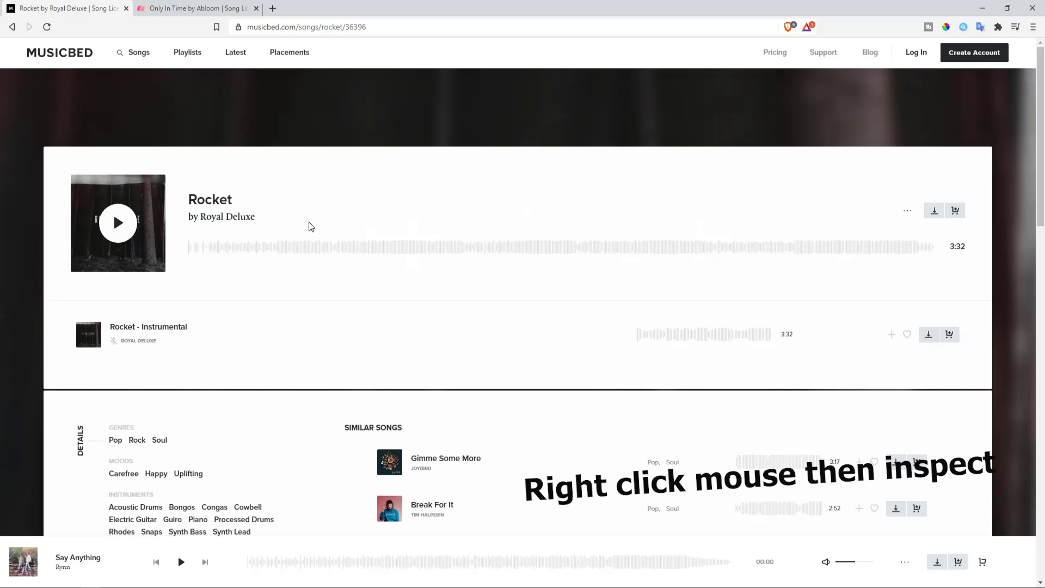
Step: Capture Rocket's audio requests in the DevTools Network log by briefly playing the song
right_click(468, 187)
click(517, 300)
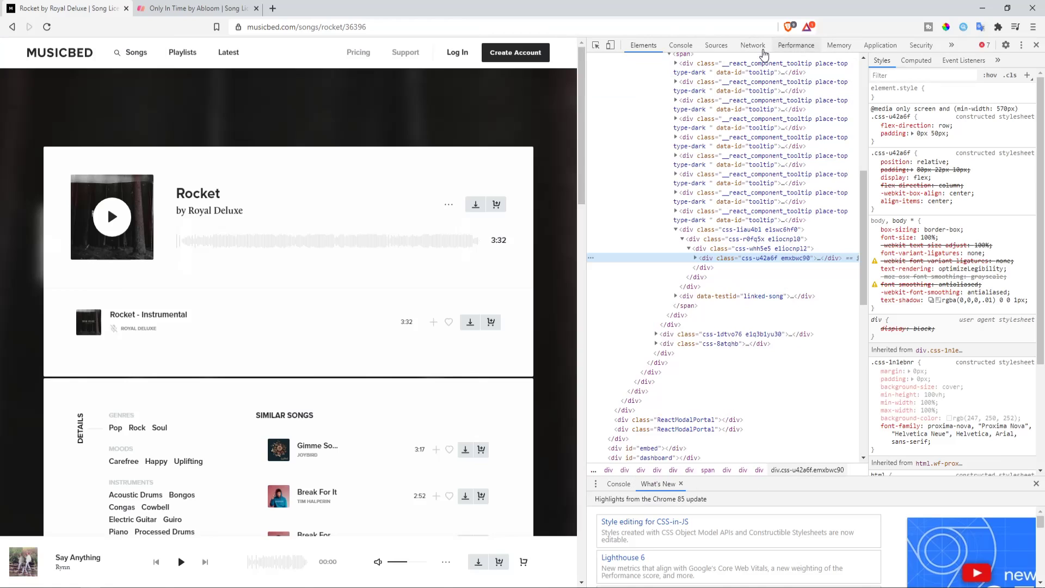
click(760, 46)
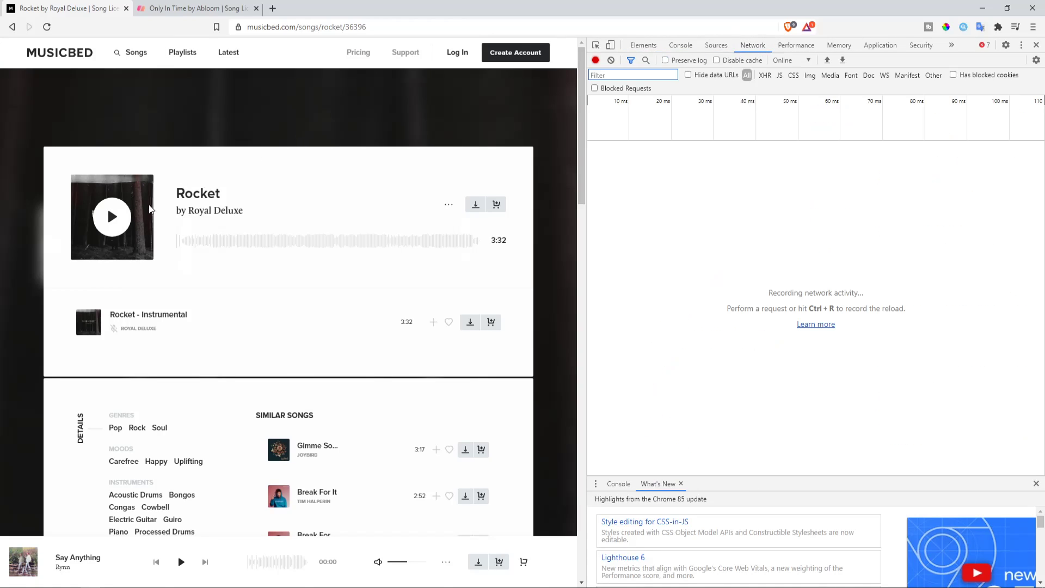
click(108, 229)
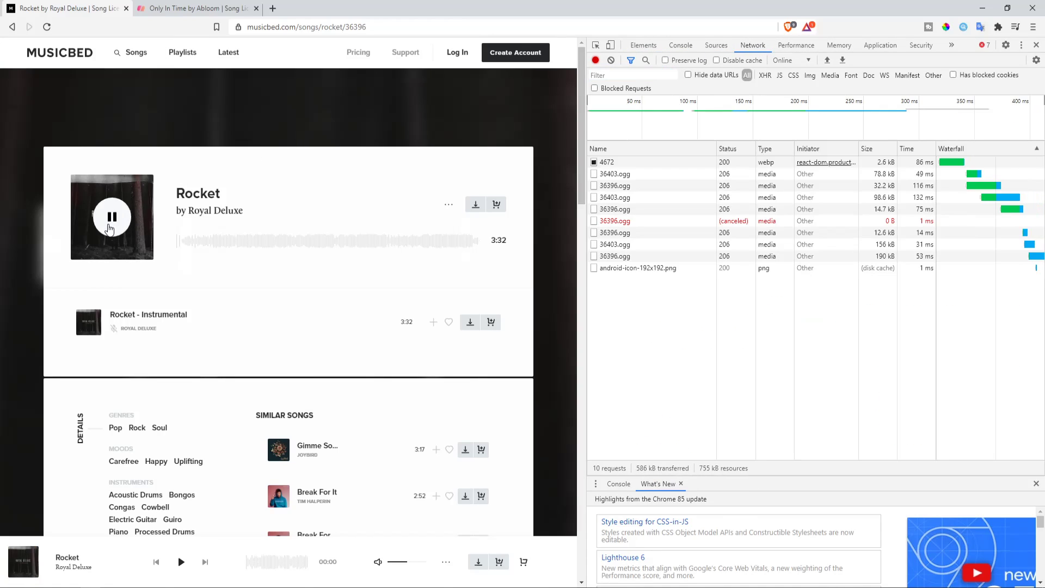
click(111, 223)
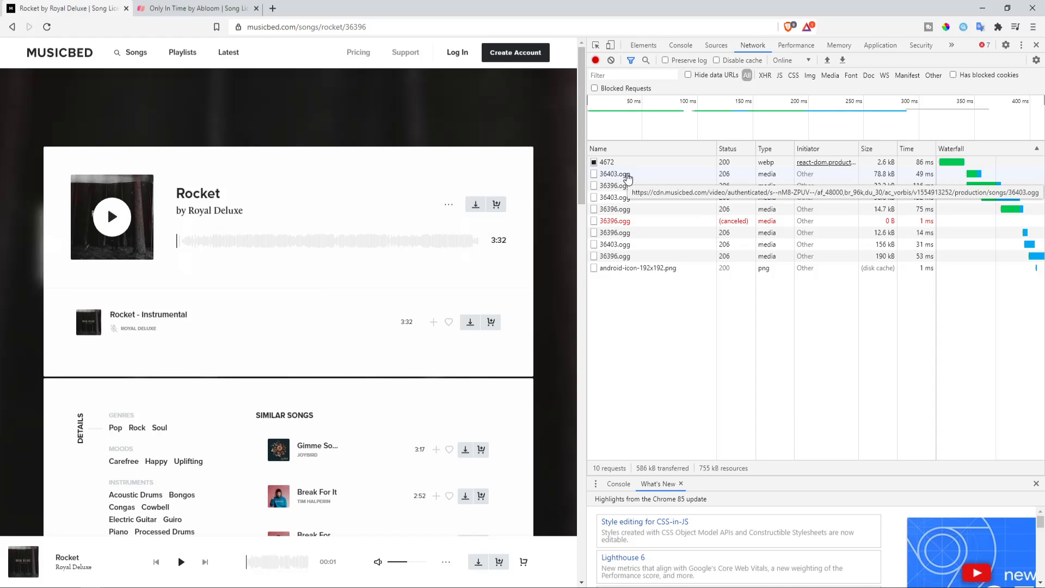
Step: Inspect the 36403.ogg request details, then close them and the developer tools
click(628, 175)
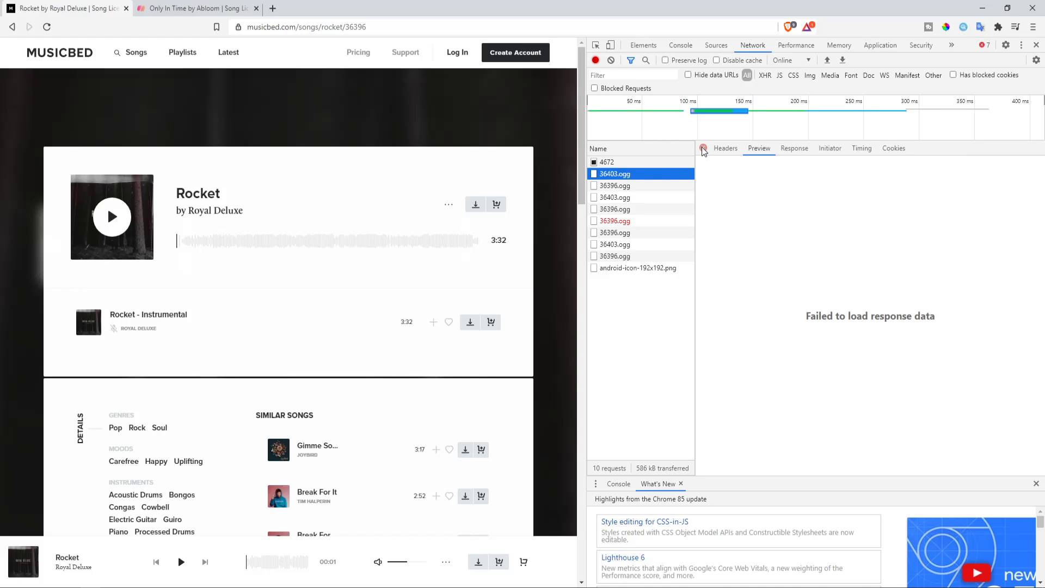
click(703, 149)
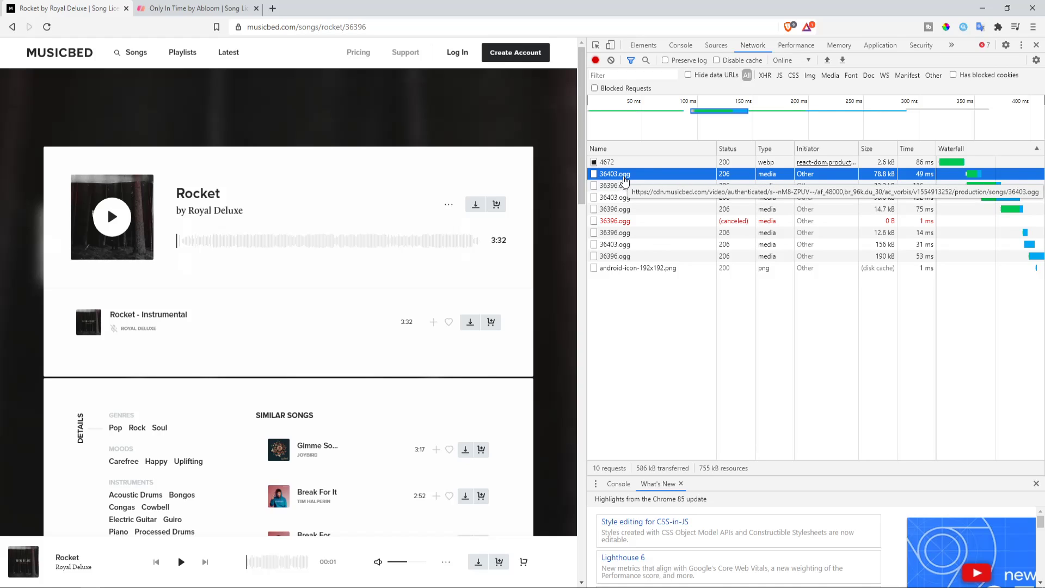
key(F12)
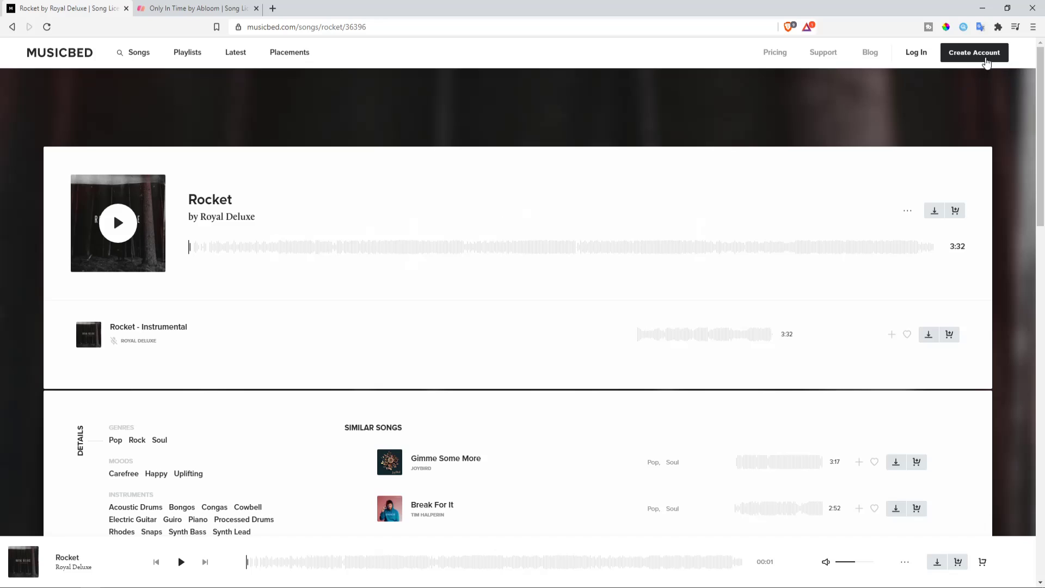